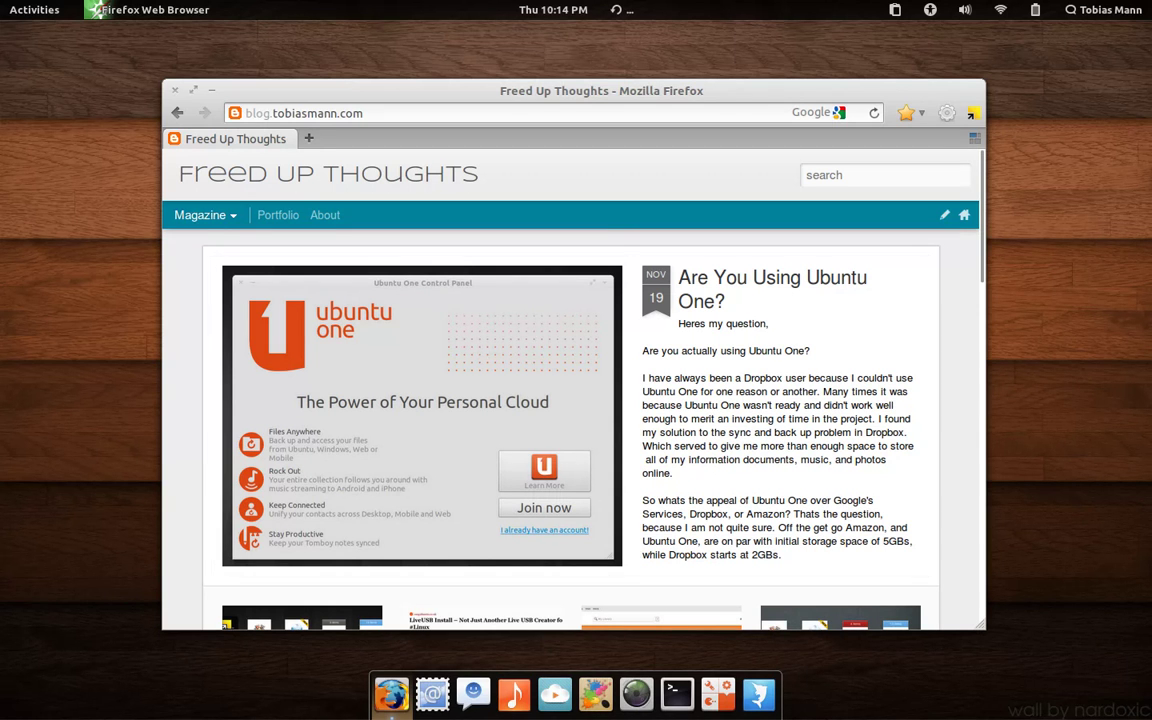
Step: Launch Postler and move its window to workspace 2, then switch to that workspace
click(436, 700)
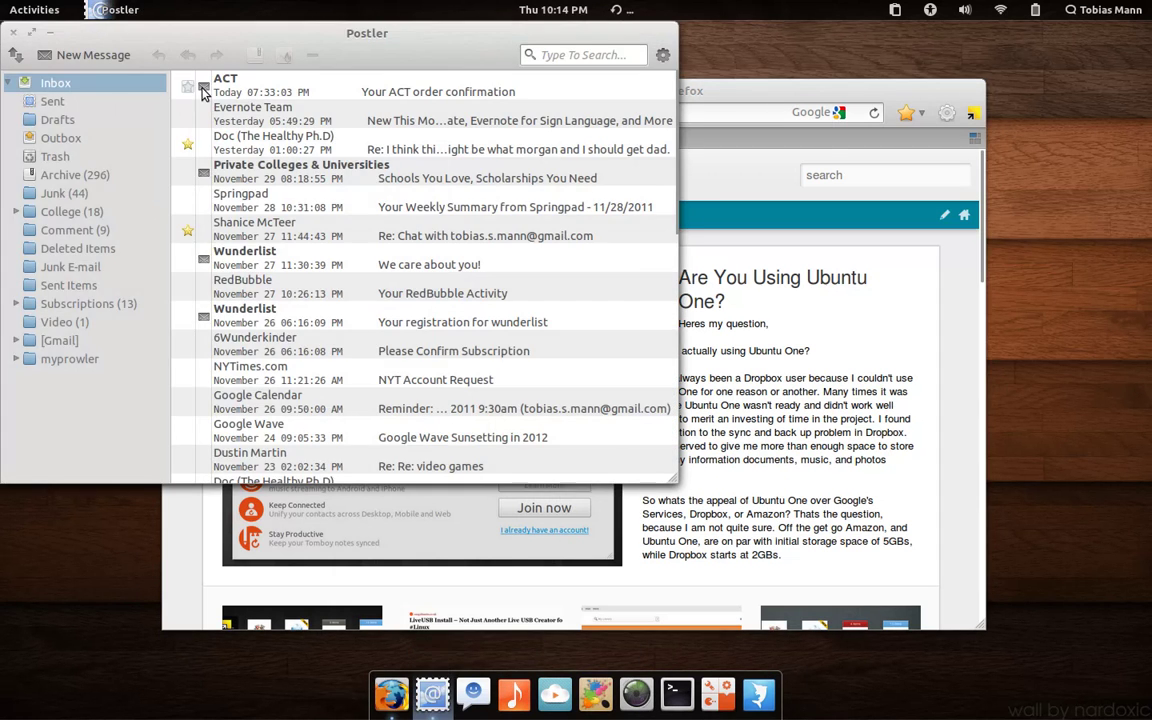
mouse_move(2, 2)
drag(505, 390, 1066, 238)
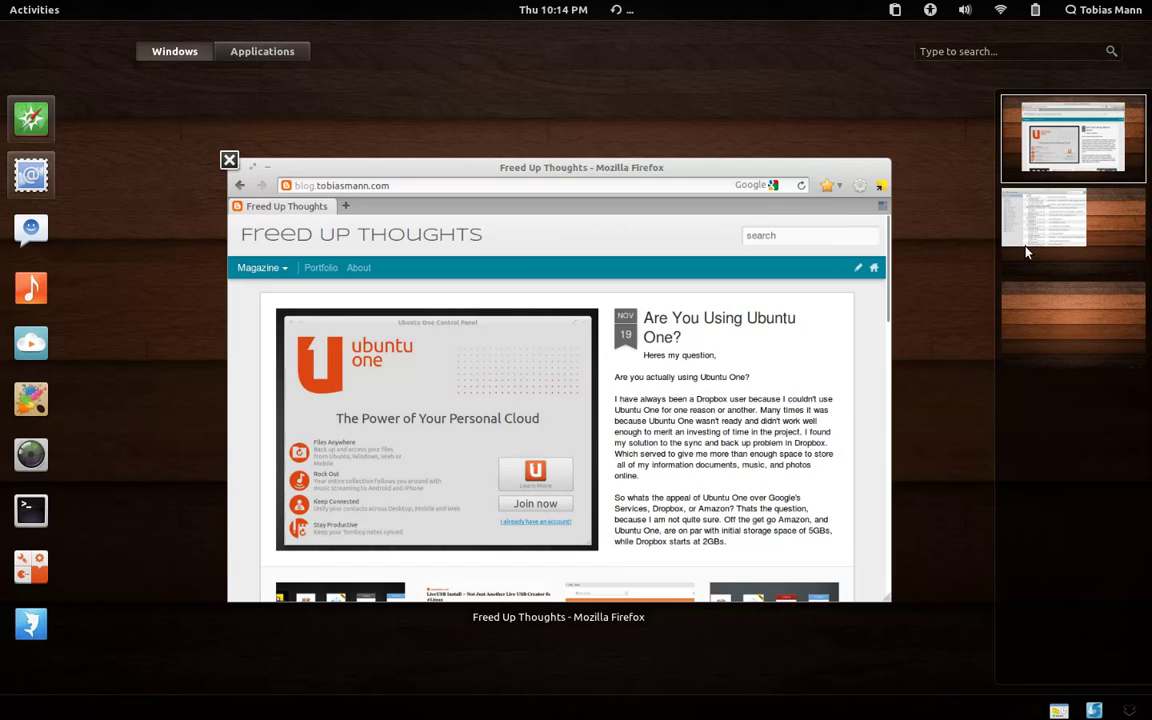
click(1033, 238)
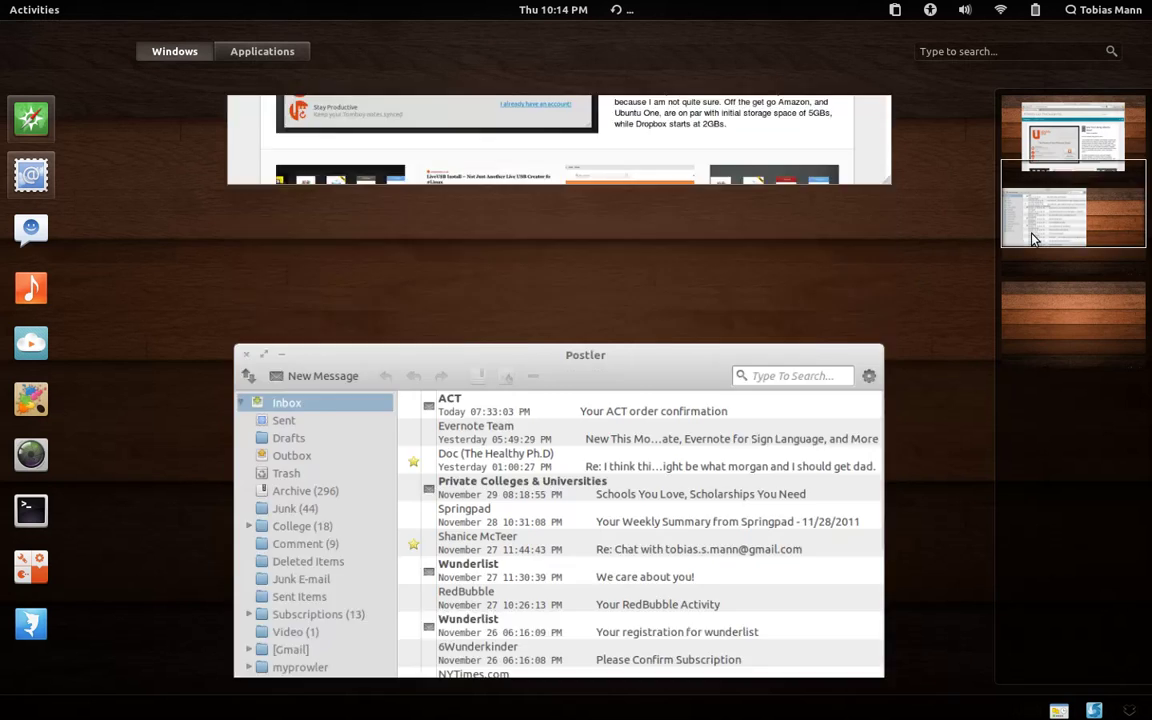
Step: Centre the Postler window on screen and start a new message with Ctrl+N
click(660, 272)
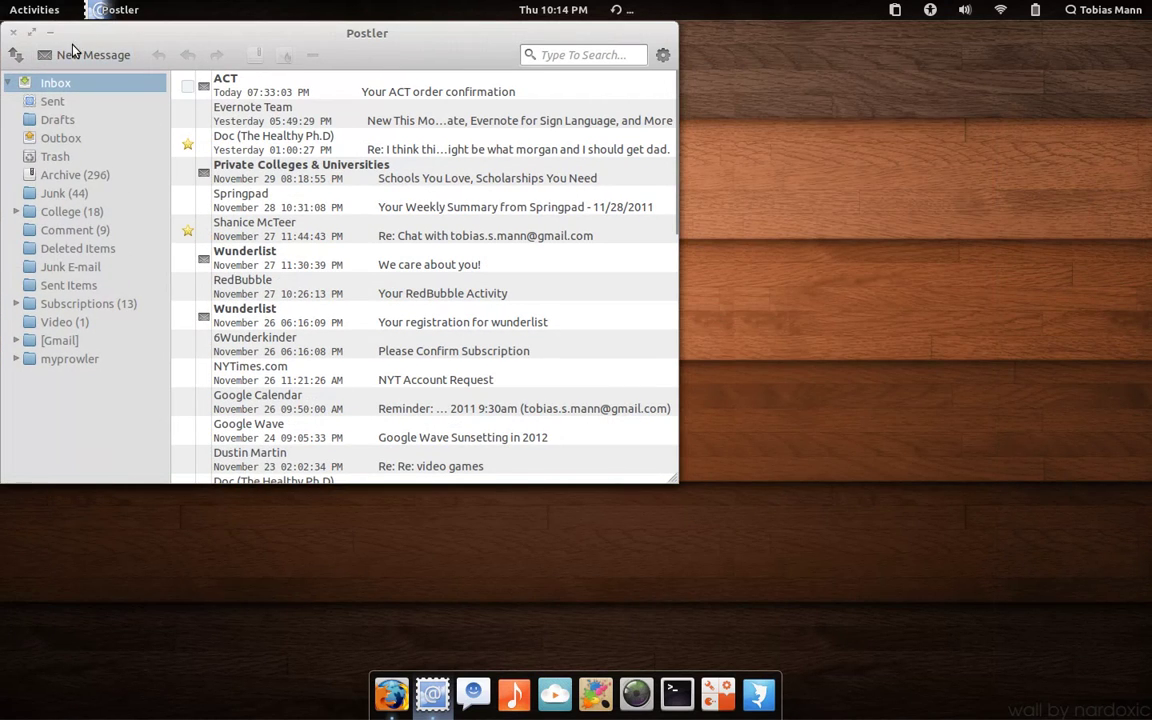
drag(75, 40, 326, 154)
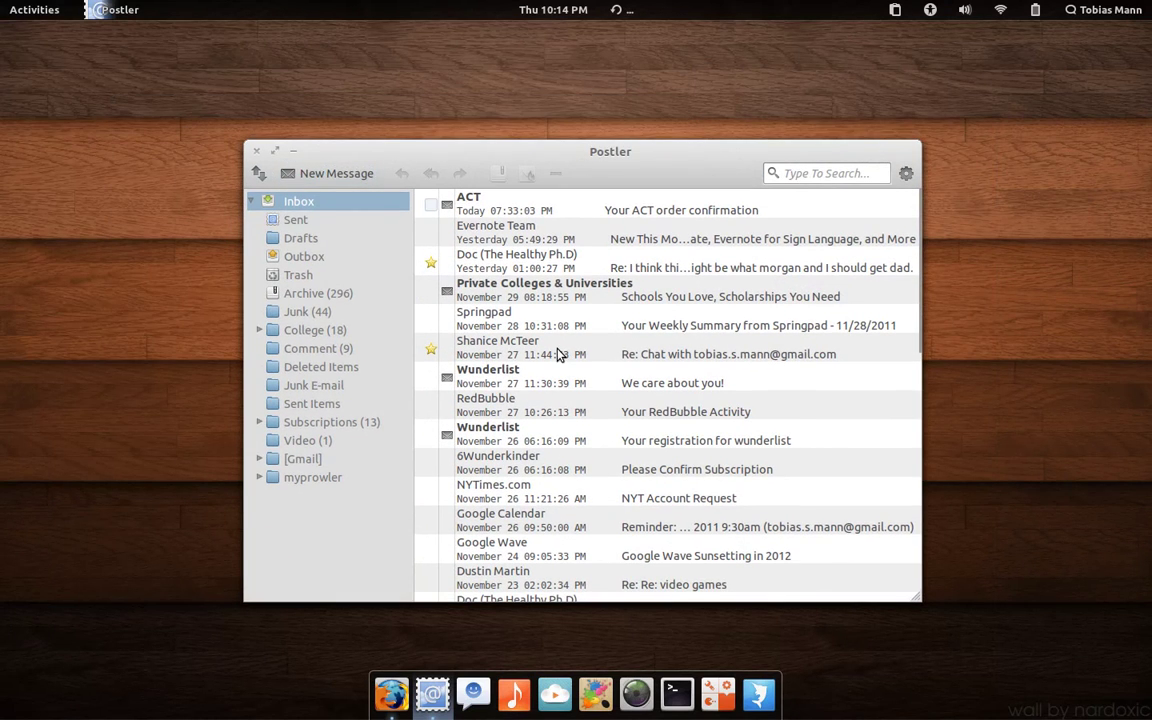
key(ctrl+n)
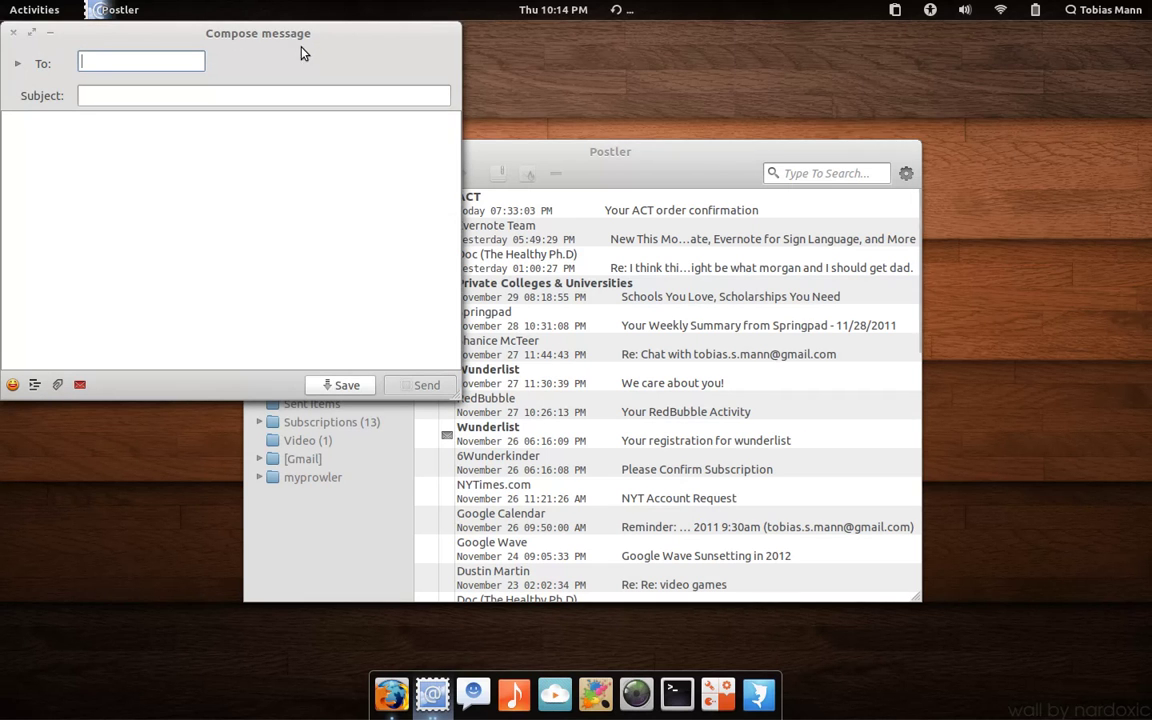
Step: Address the draft to the editor's e-mail address and give it the subject 'Hey man whats up'
drag(297, 33, 540, 218)
text(t)
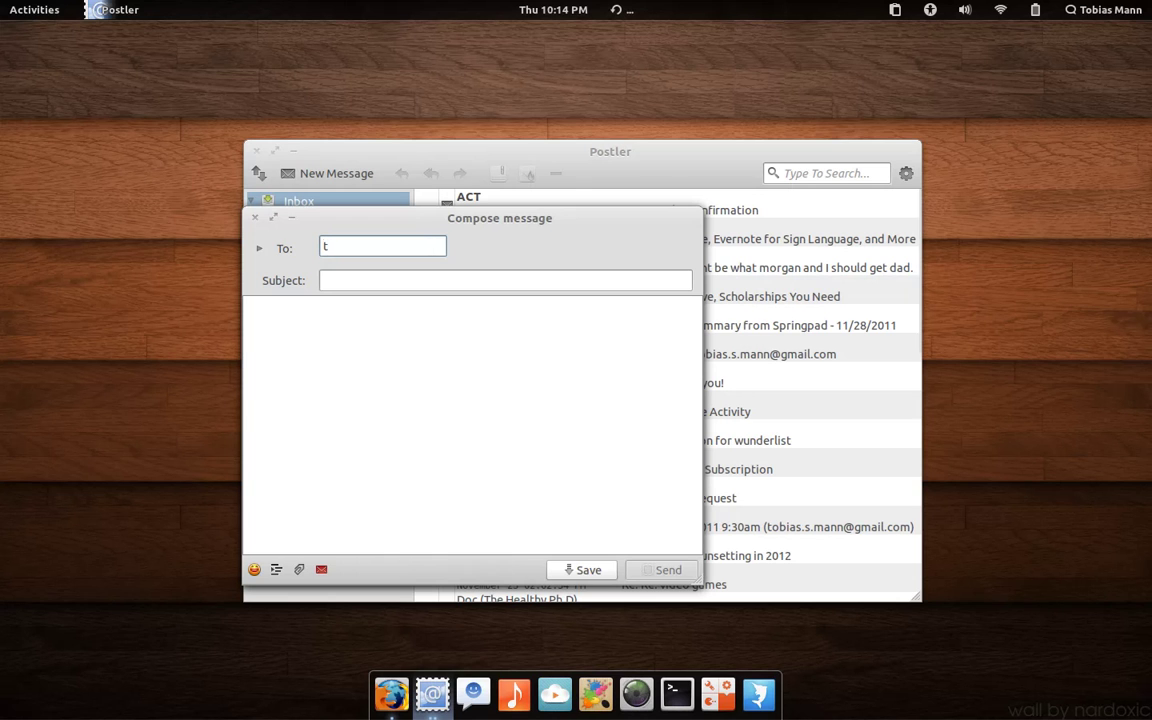
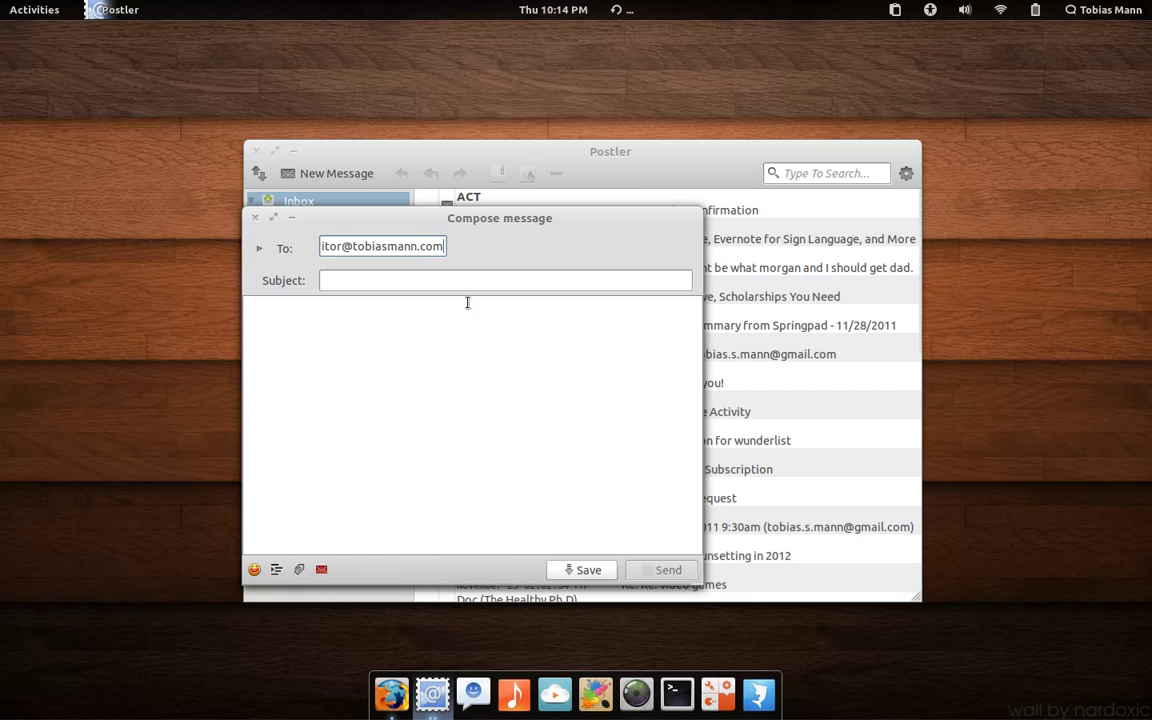
click(465, 281)
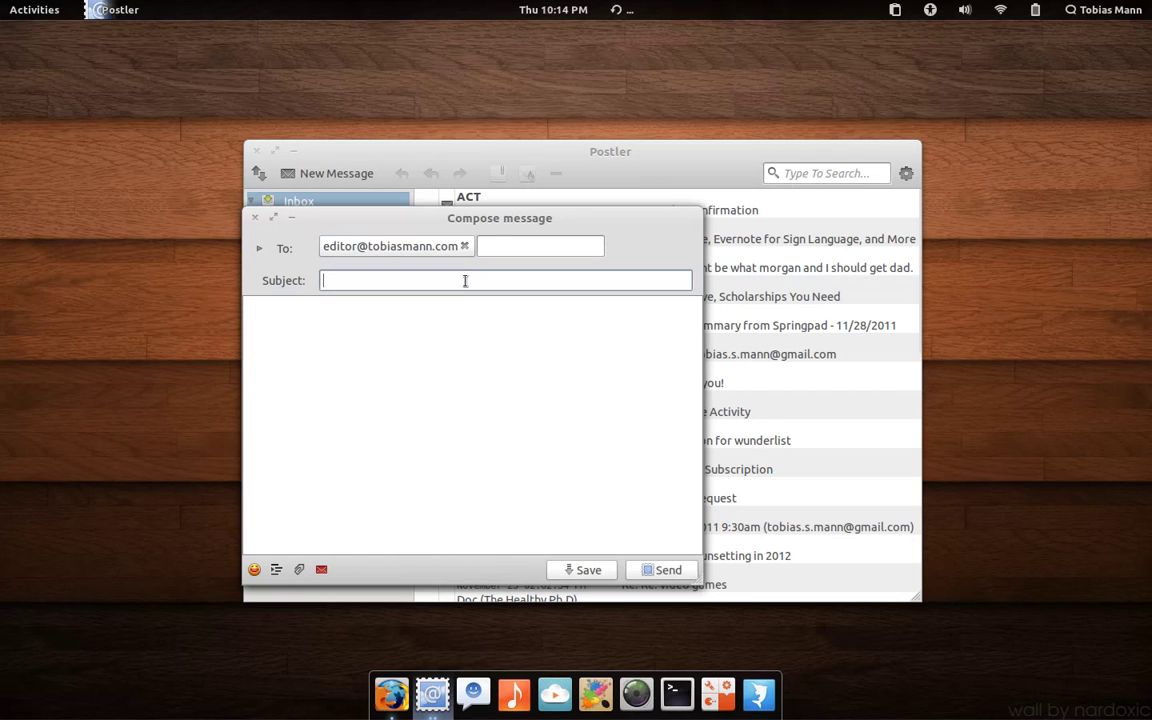
text(Hey man whats up)
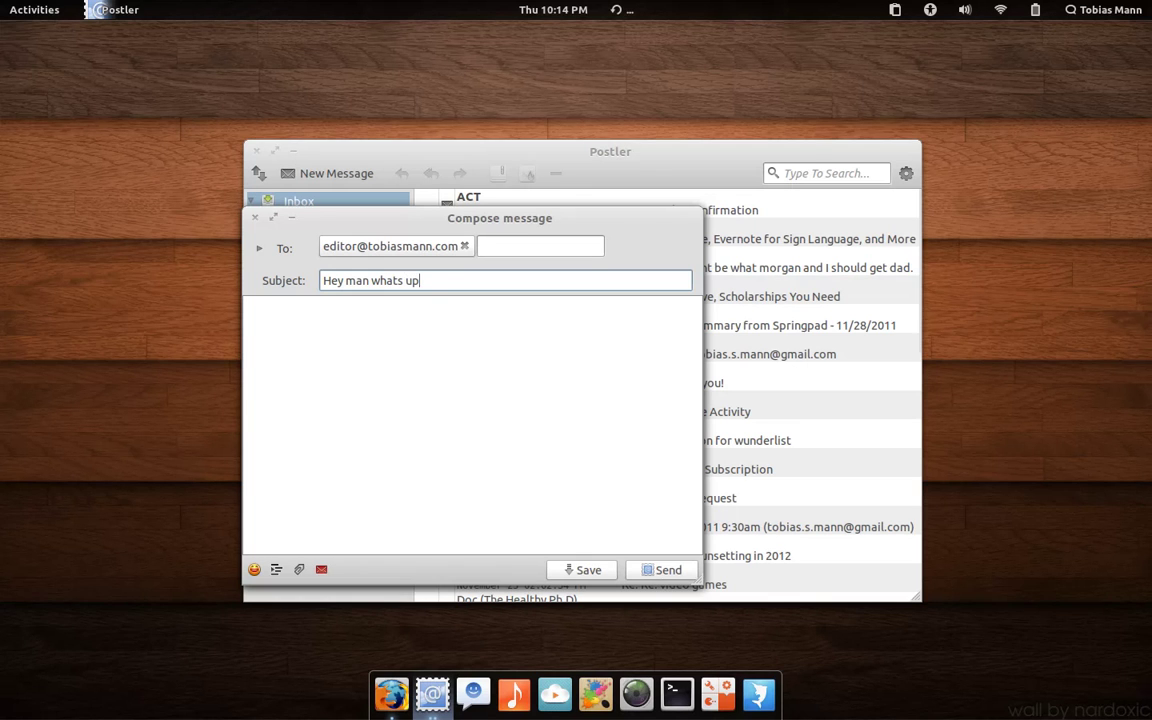
click(445, 486)
Step: Write the body asking about the sample, the too-simple remix and adding a based tone, then sign off 'Thank'
text(Hey man )
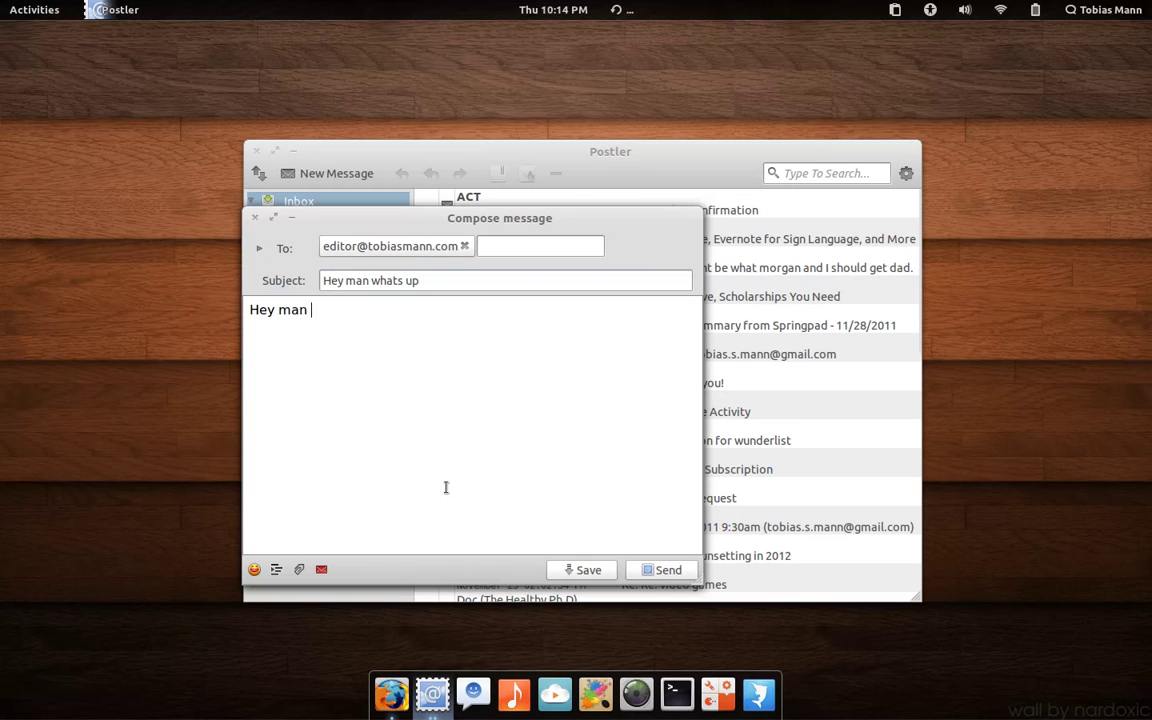
text(whats up, Did you get the )
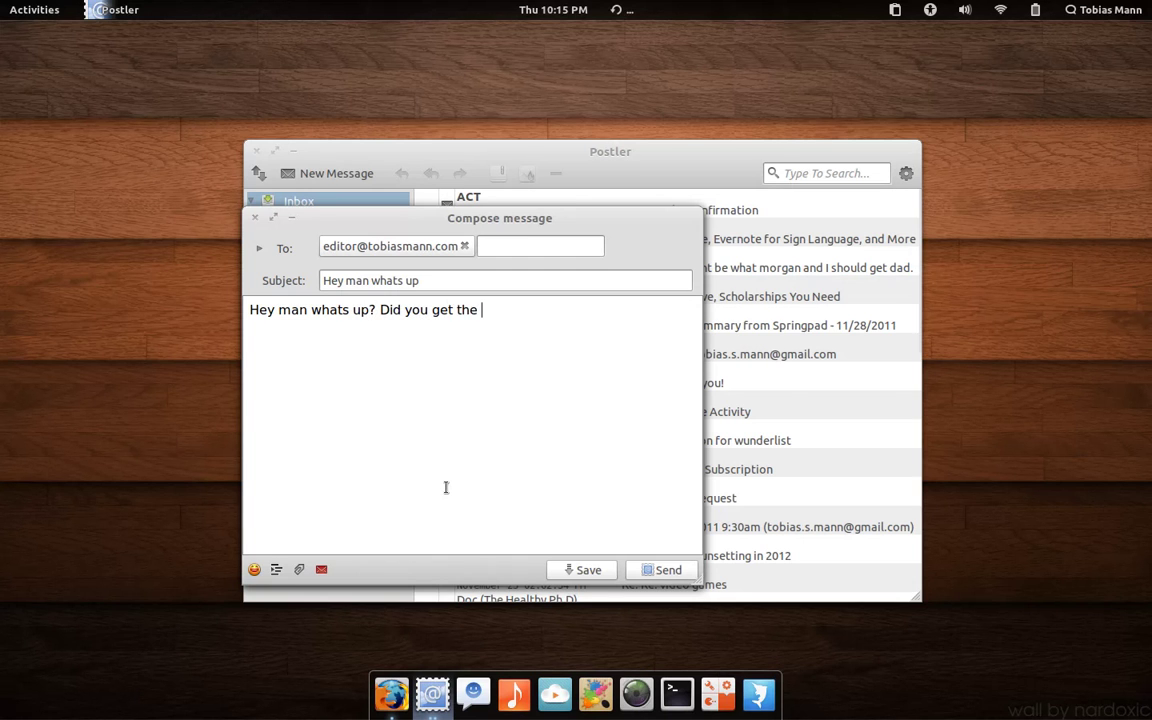
text(sample I sent you)
text( yo)
key(BackSpace)
key(BackSpace)
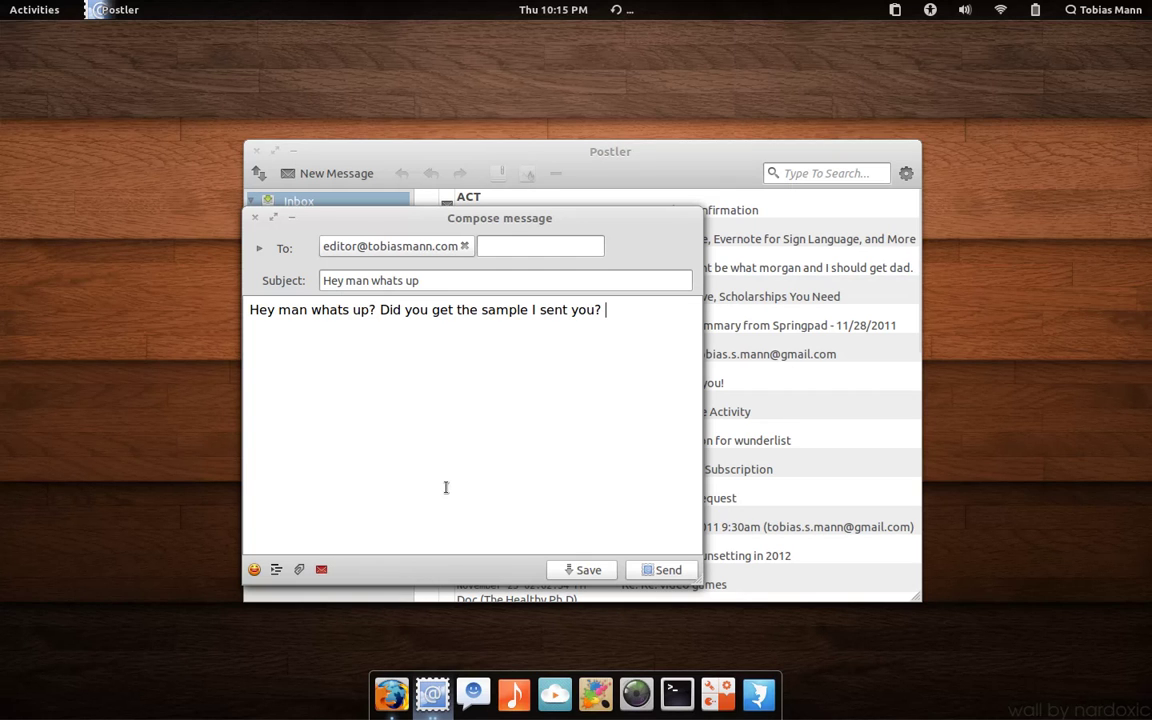
text(? I tryed rem)
key(BackSpace)
text(mixe)
text(ing t)
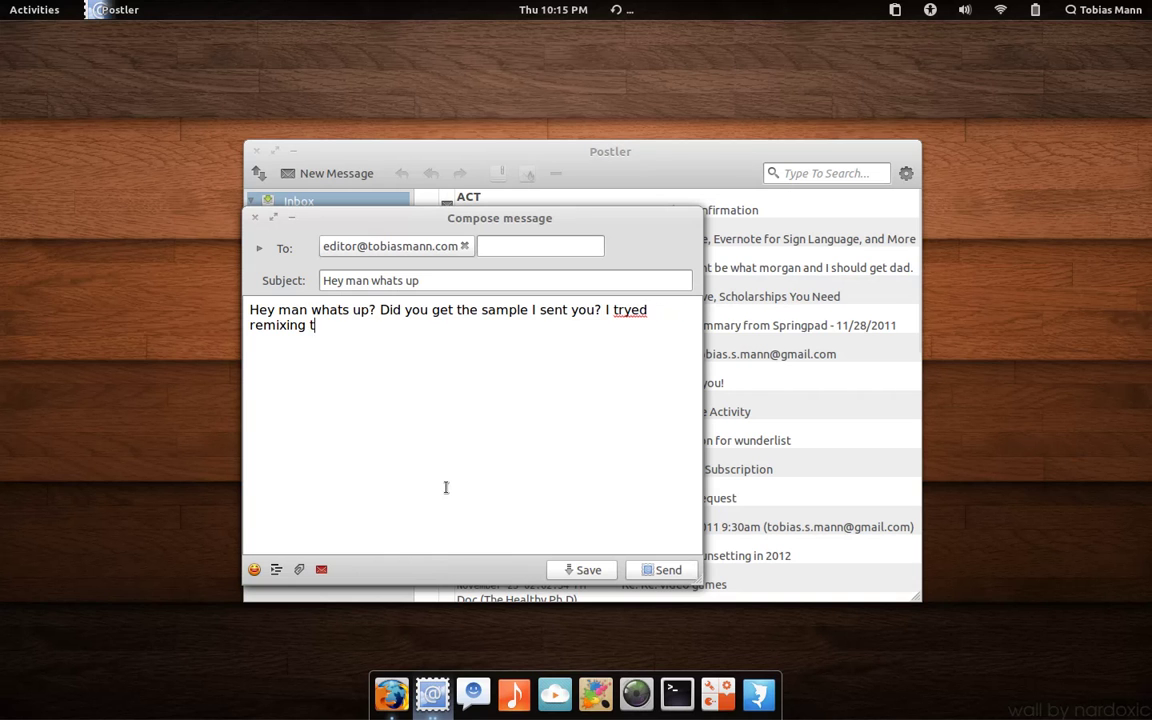
key(BackSpace)
text(it but didn't get much out o)
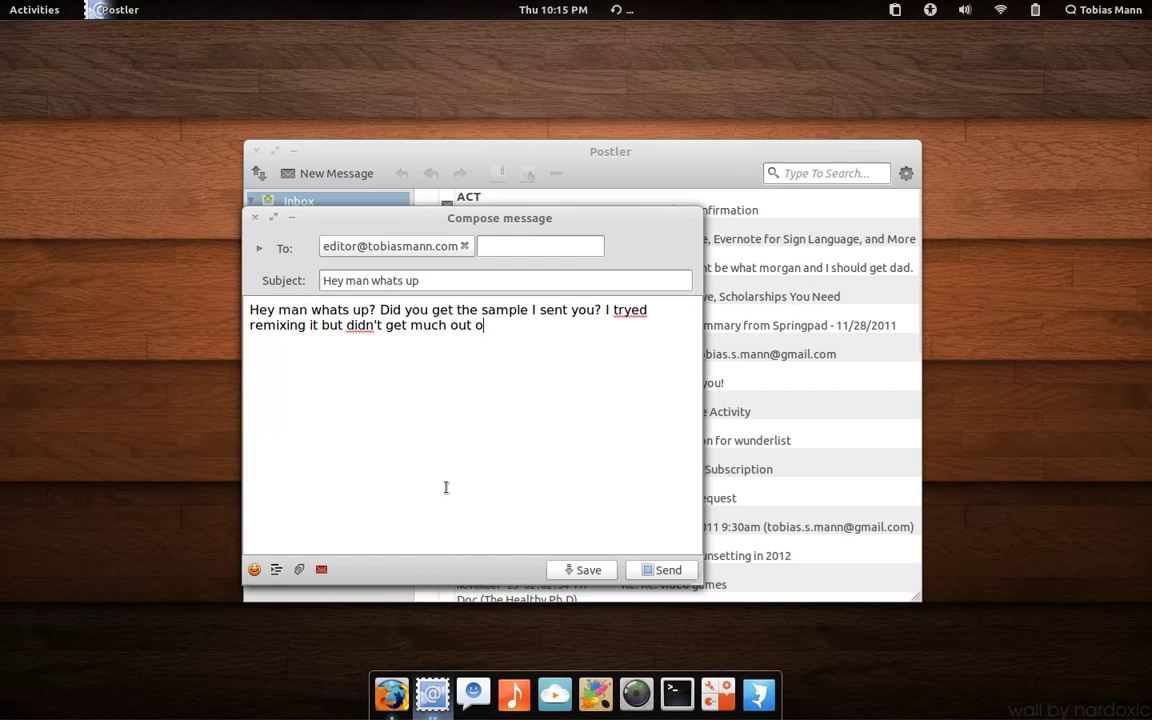
text(f it. It seems to simple)
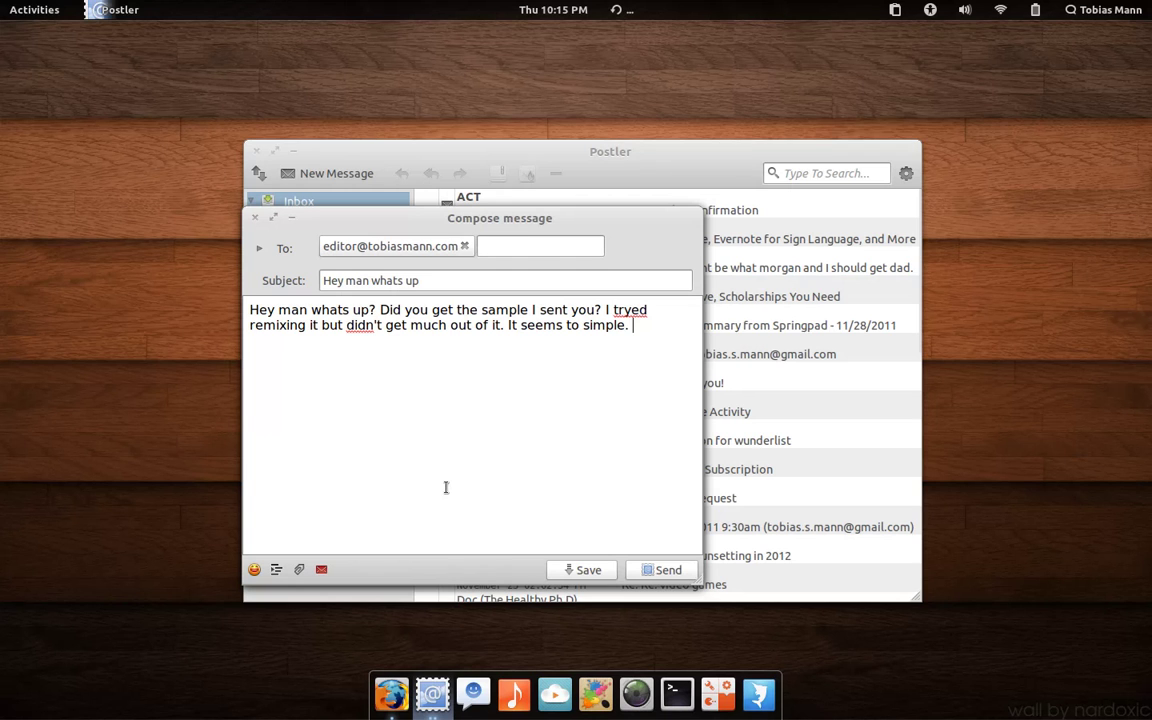
text(. Should I add a bas)
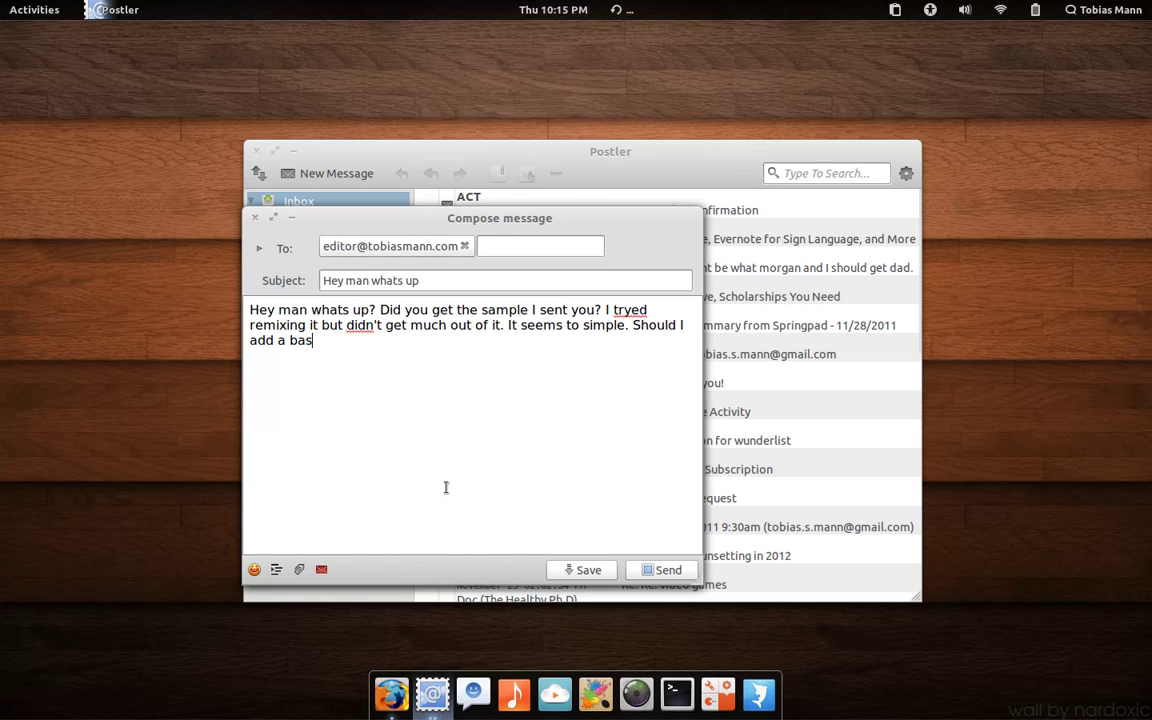
text(ed tone? Or what do you)
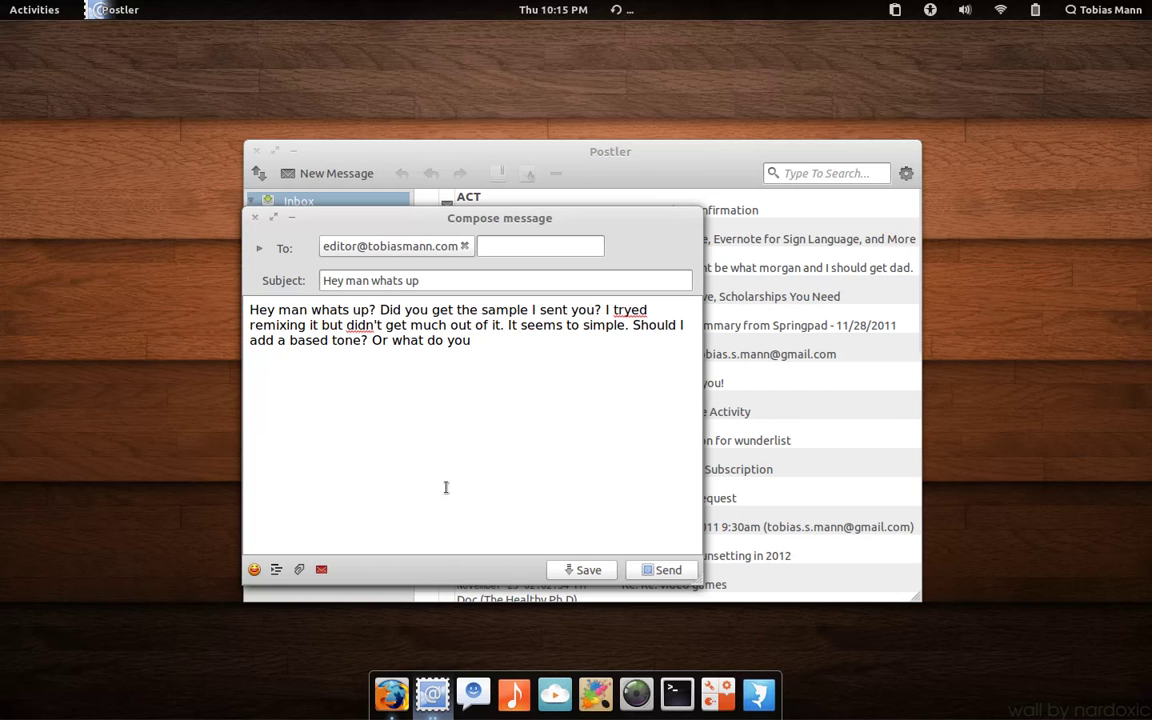
text( think?)
key(Return)
key(Return)
text(Thank)
Step: Send the message and bring up the Activities overview with the Super key
click(643, 575)
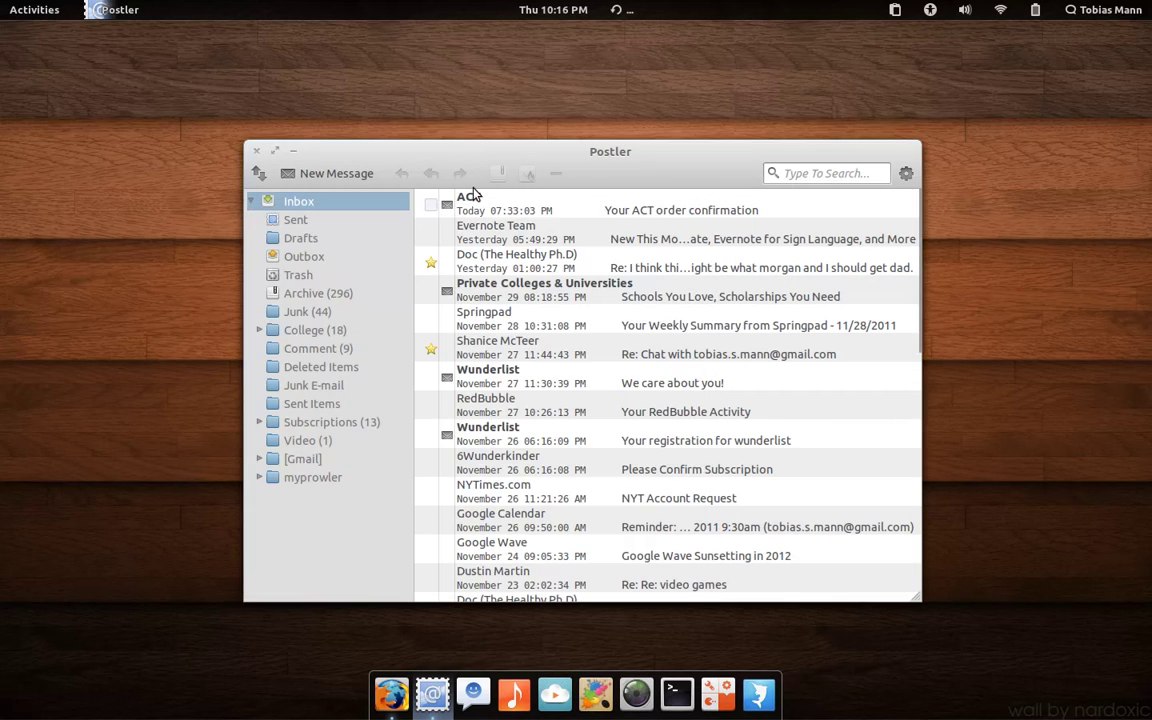
key(super)
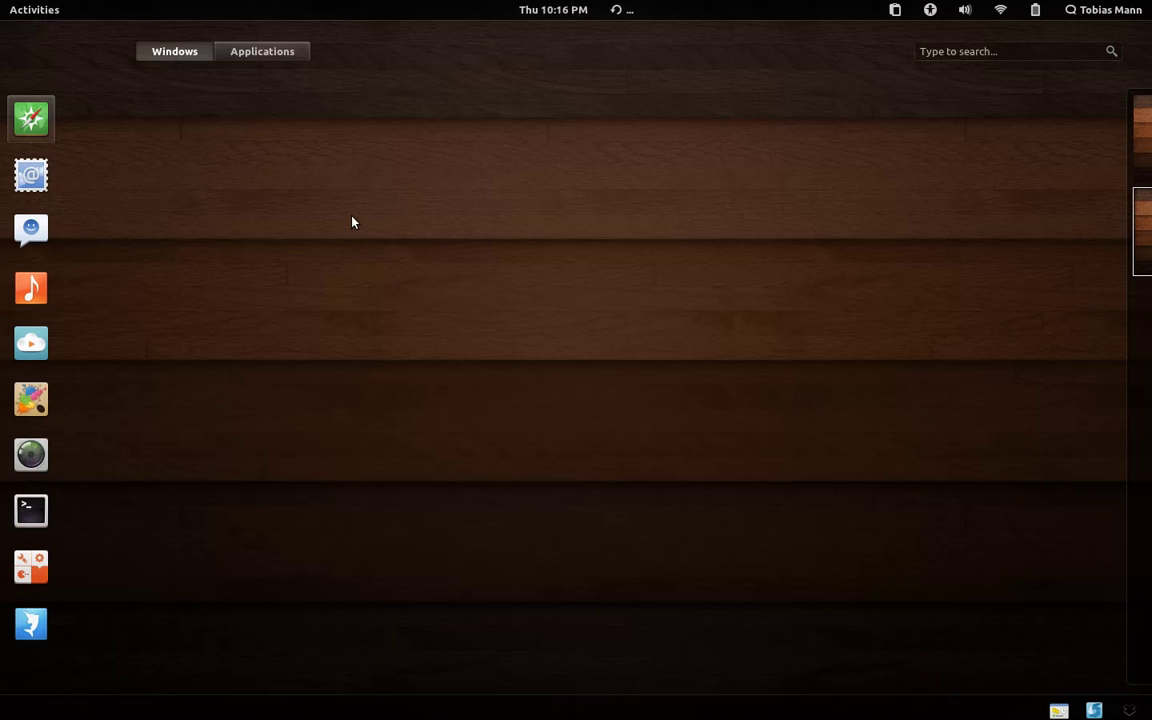
Step: Launch Nuvola Player from the Activities dash to load Google Music's Home page
click(45, 342)
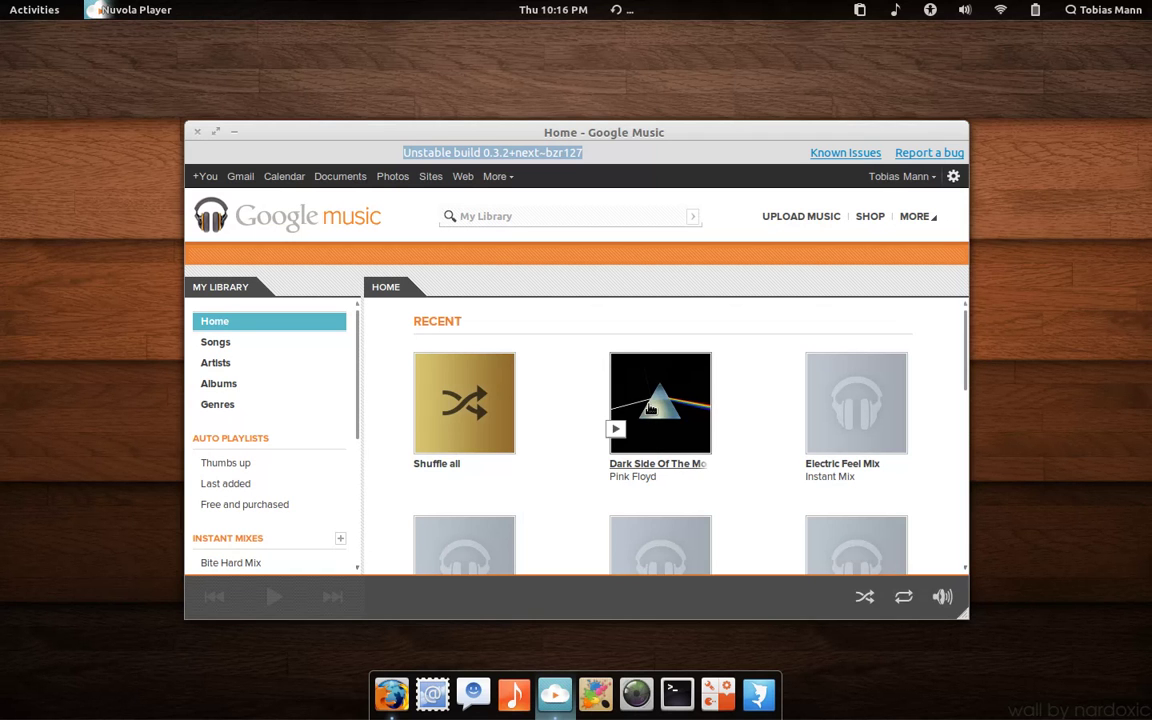
Step: Play 'Money' from Pink Floyd's Dark Side Of The Moon album
click(650, 408)
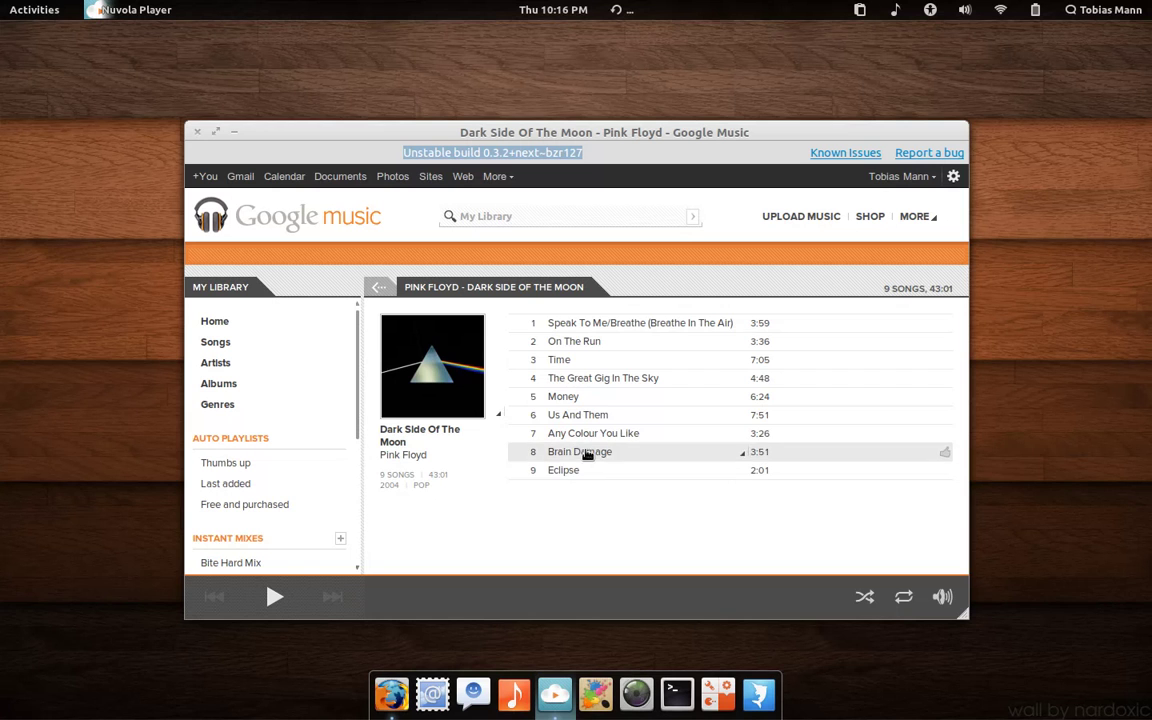
click(568, 397)
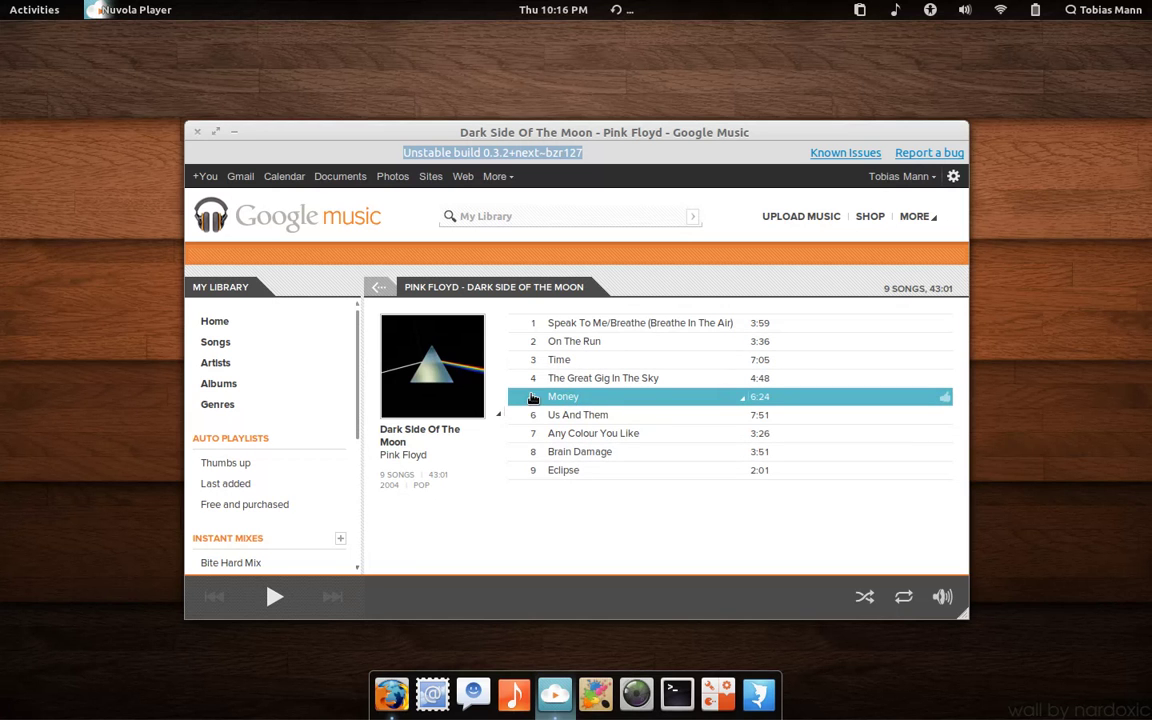
click(532, 399)
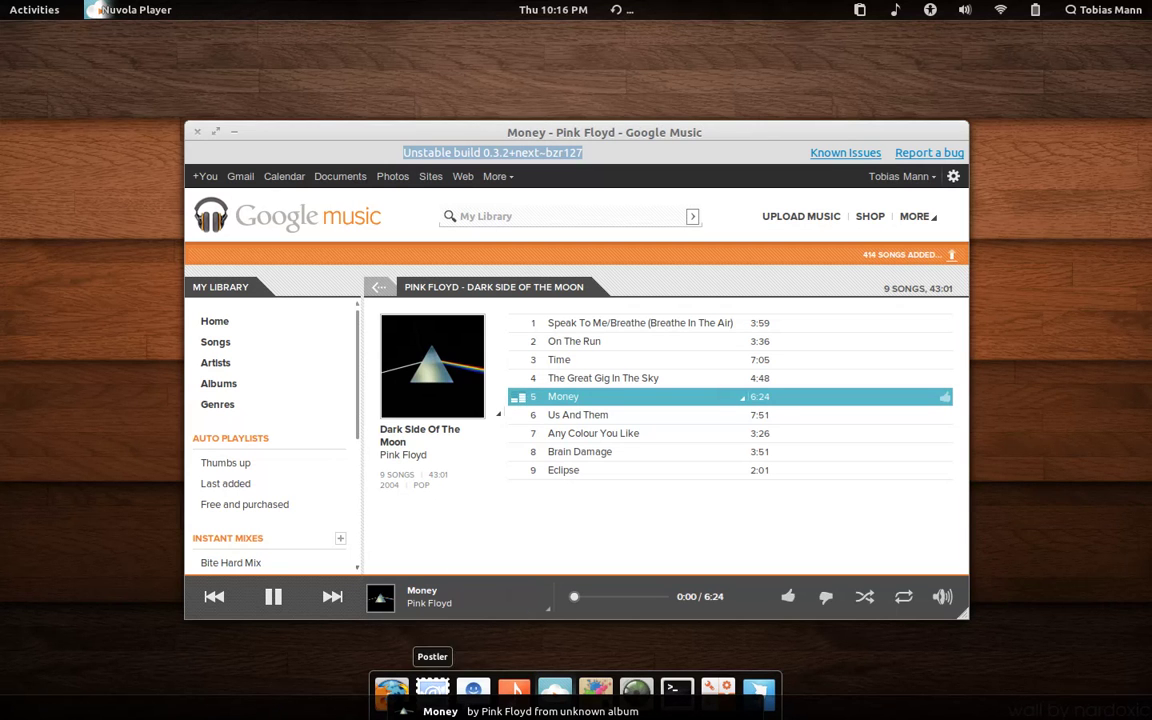
Step: Check the top-bar now-playing controls and raise the playback volume
click(894, 9)
click(894, 9)
key(XF86AudioRaiseVolume)
key(XF86AudioRaiseVolume)
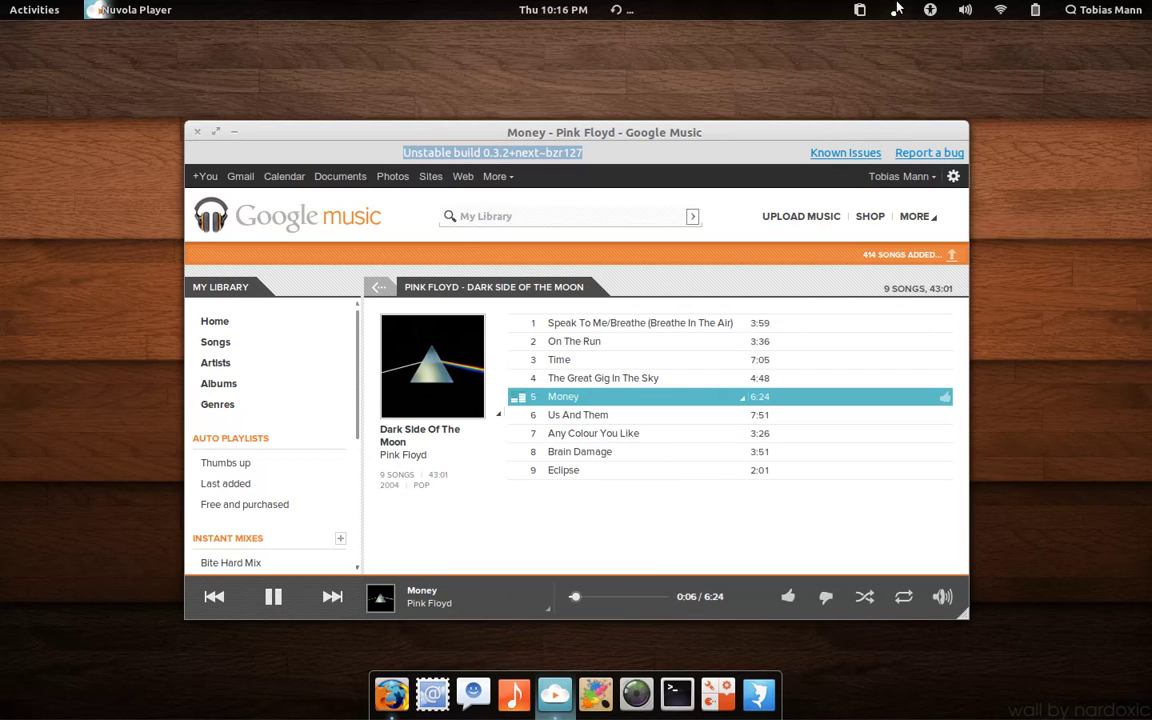
click(896, 12)
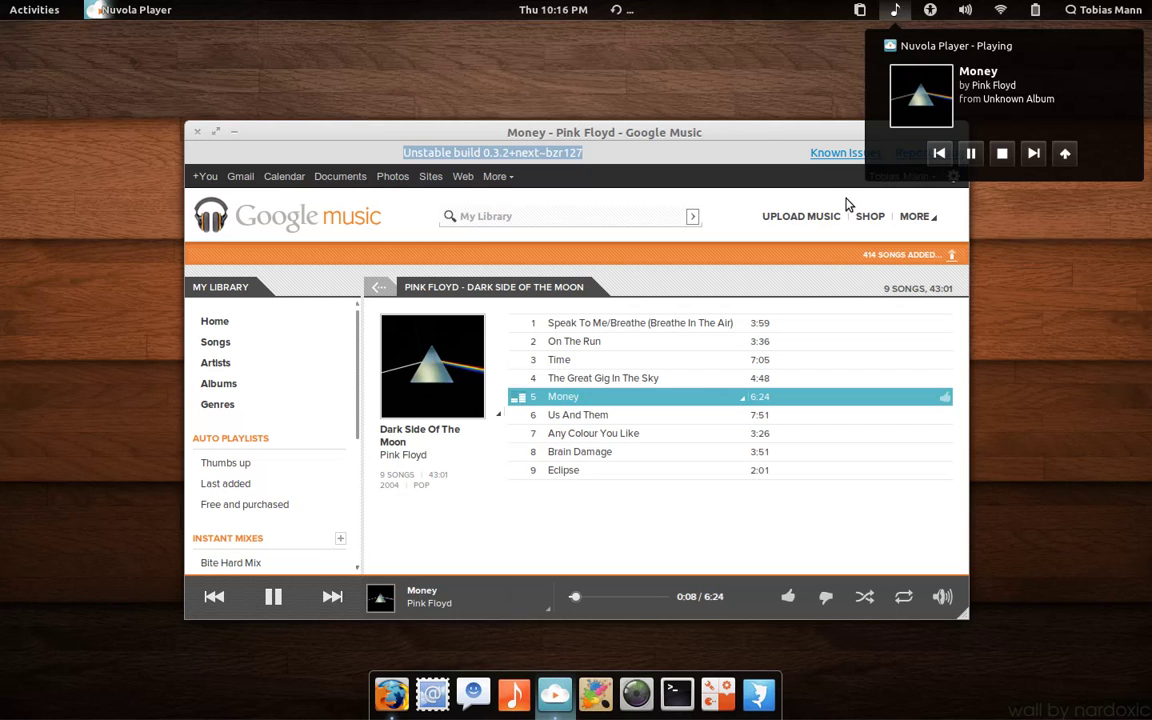
click(804, 11)
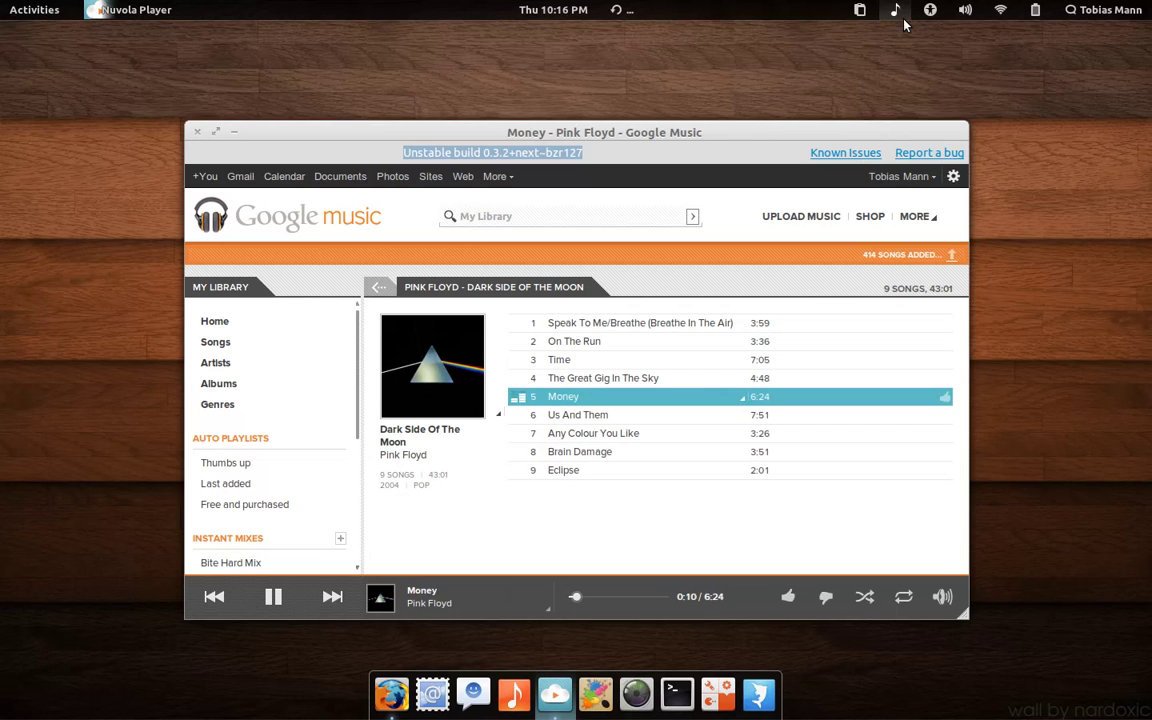
Step: Launch Marlin File Manager on the empty third workspace
mouse_move(2, 5)
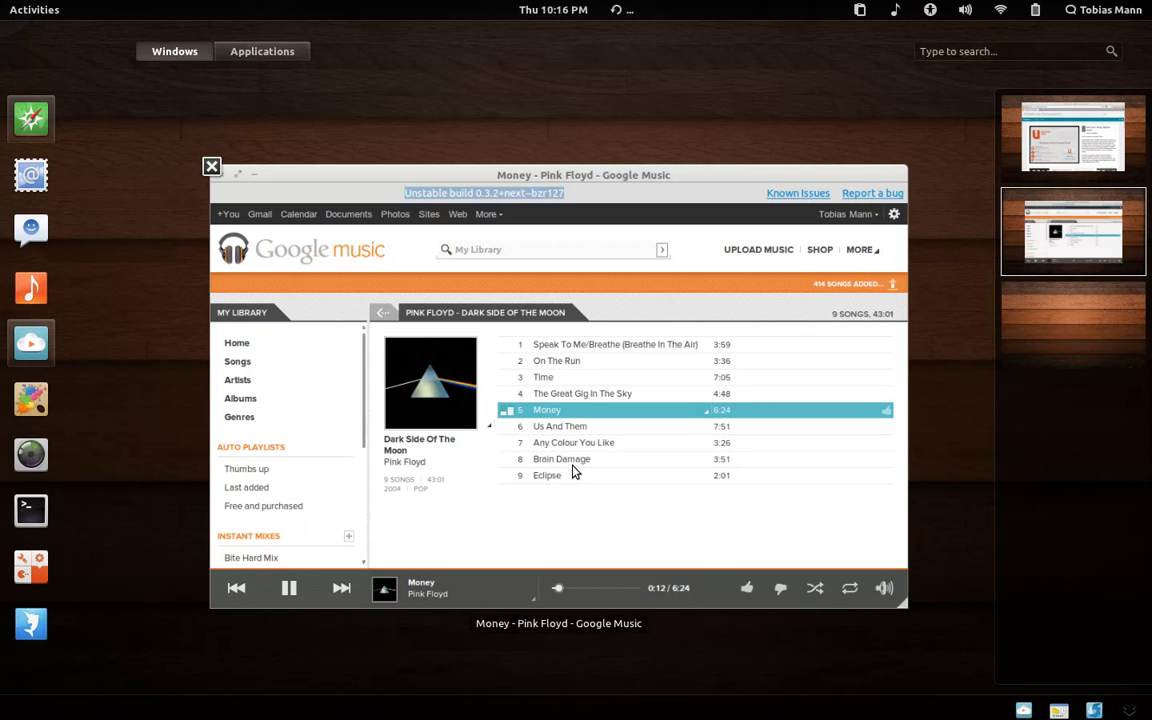
click(1098, 356)
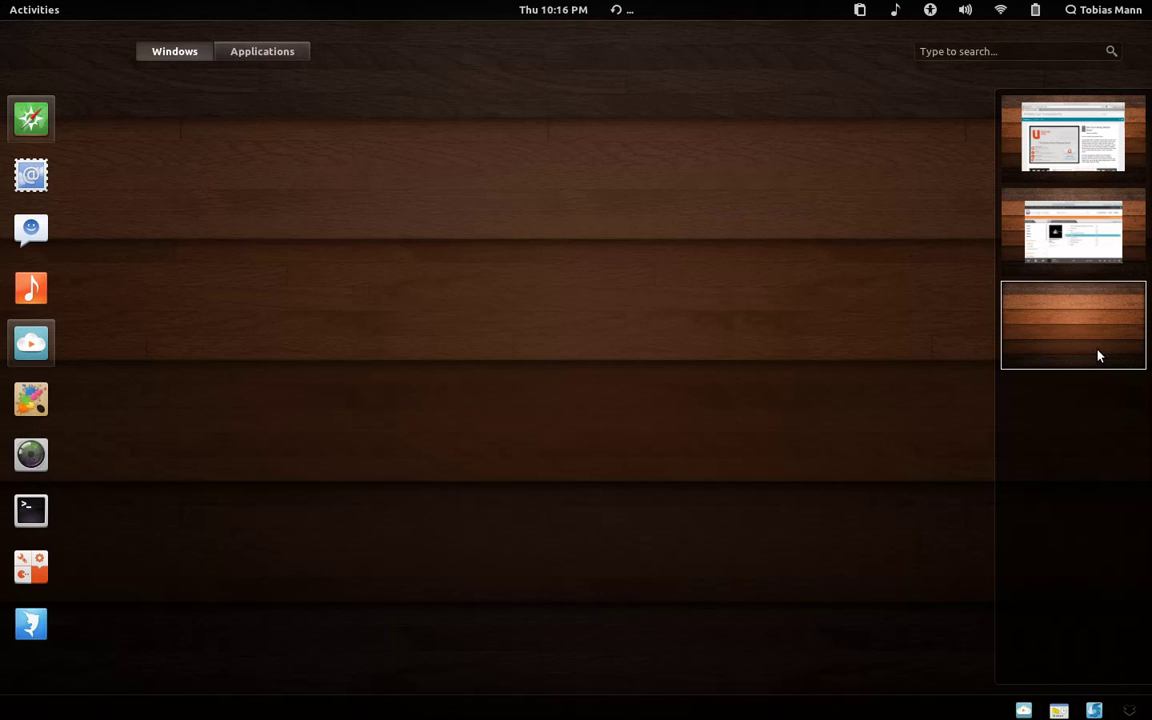
click(40, 618)
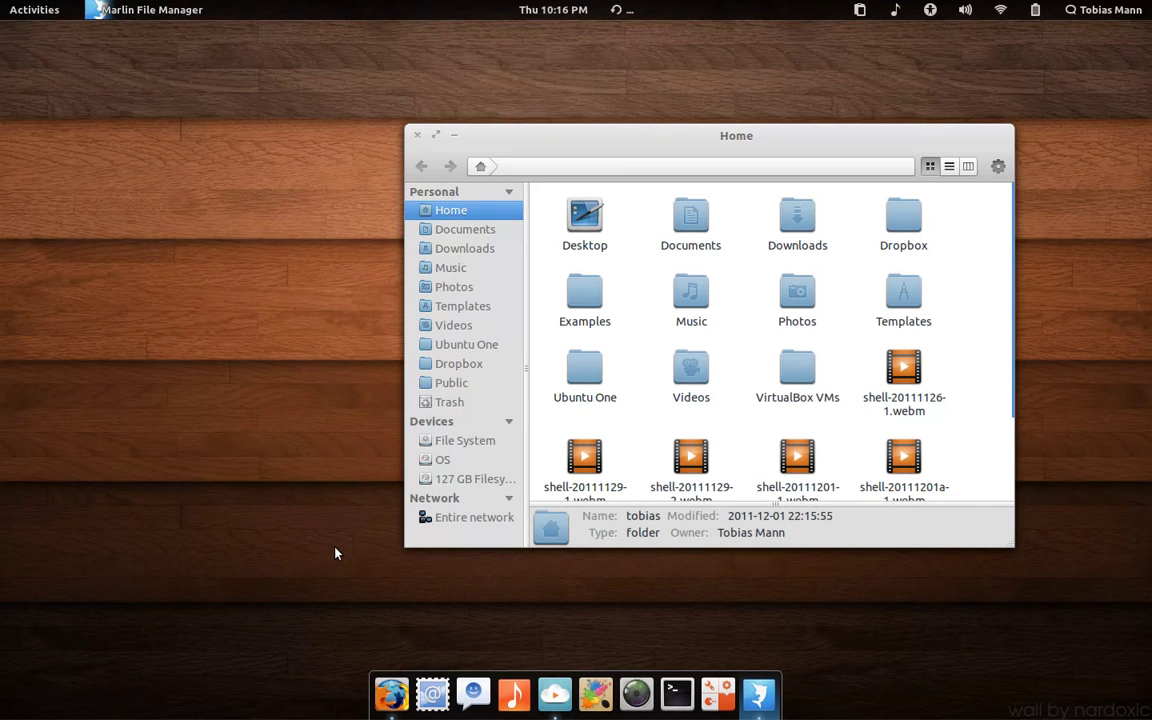
Step: Turn off Marlin's Context Pane from the app menu's View options and reposition the window
drag(715, 145, 474, 158)
click(193, 8)
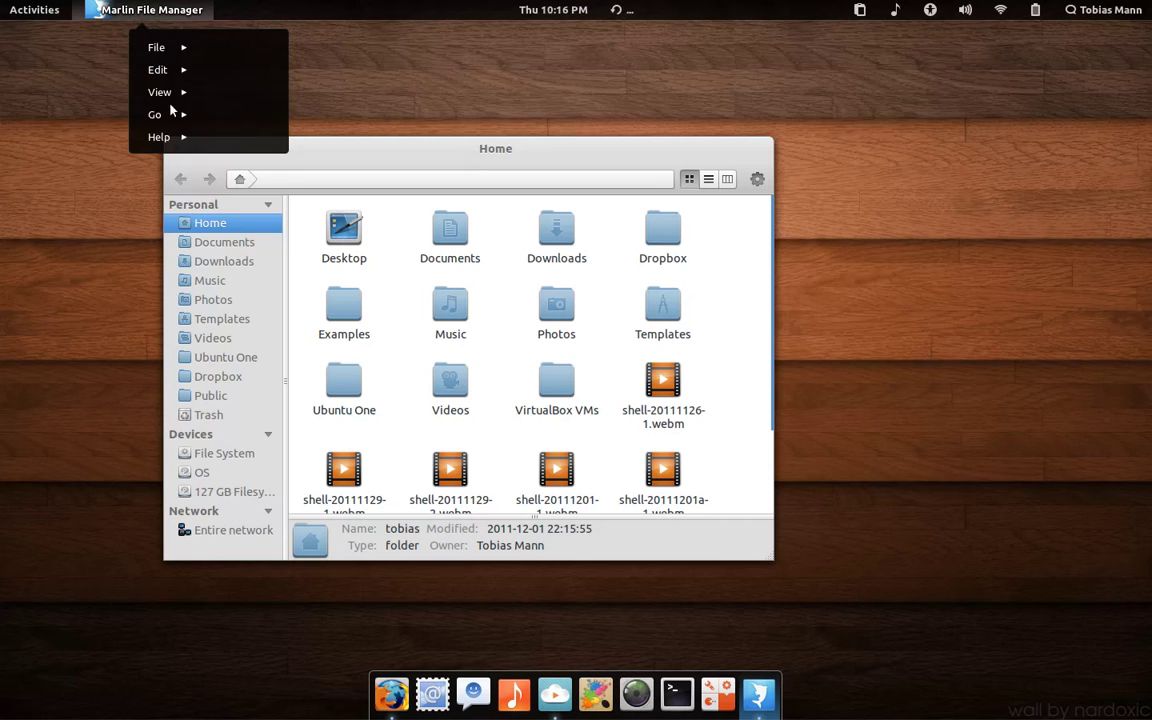
click(175, 45)
click(168, 205)
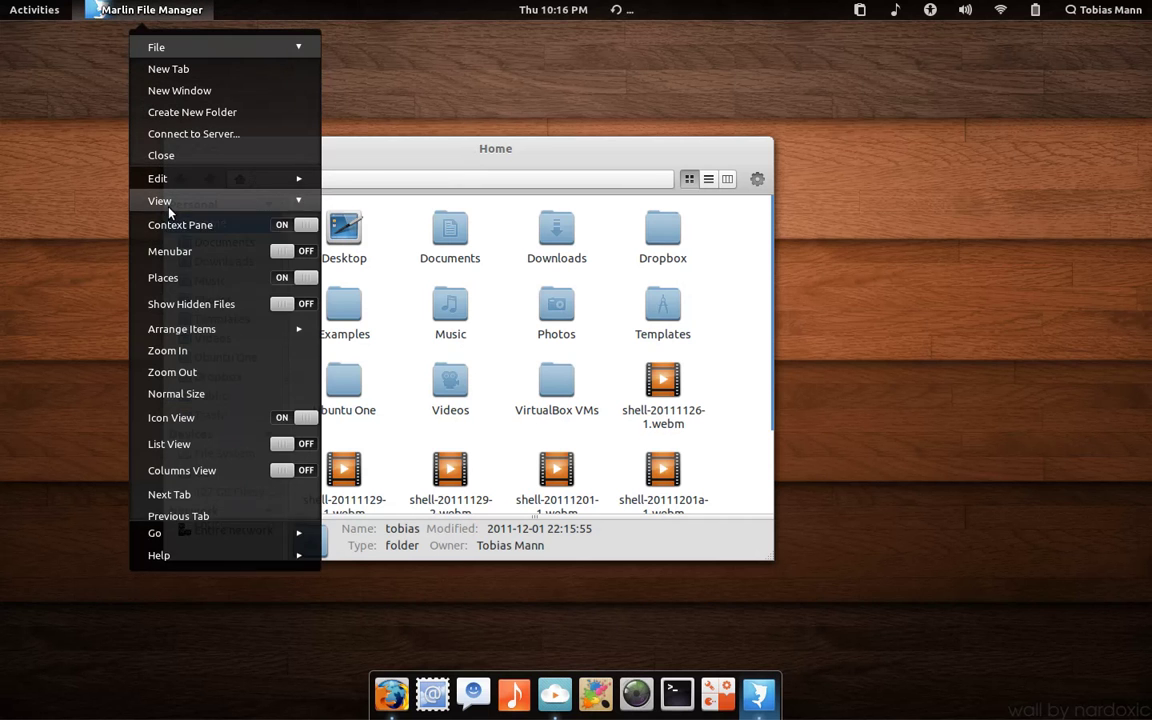
click(186, 225)
drag(253, 157, 338, 150)
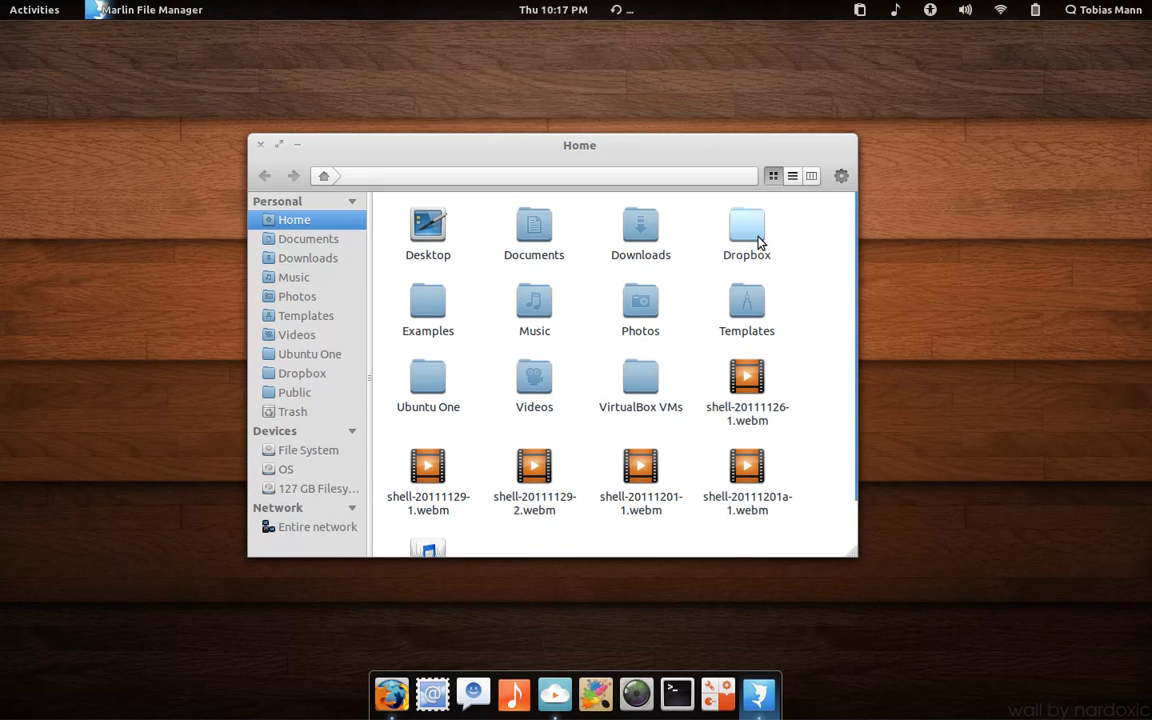
Step: Browse Music > Pink Floyd > Dark Side Of The Moon to view its mp3 files
click(548, 318)
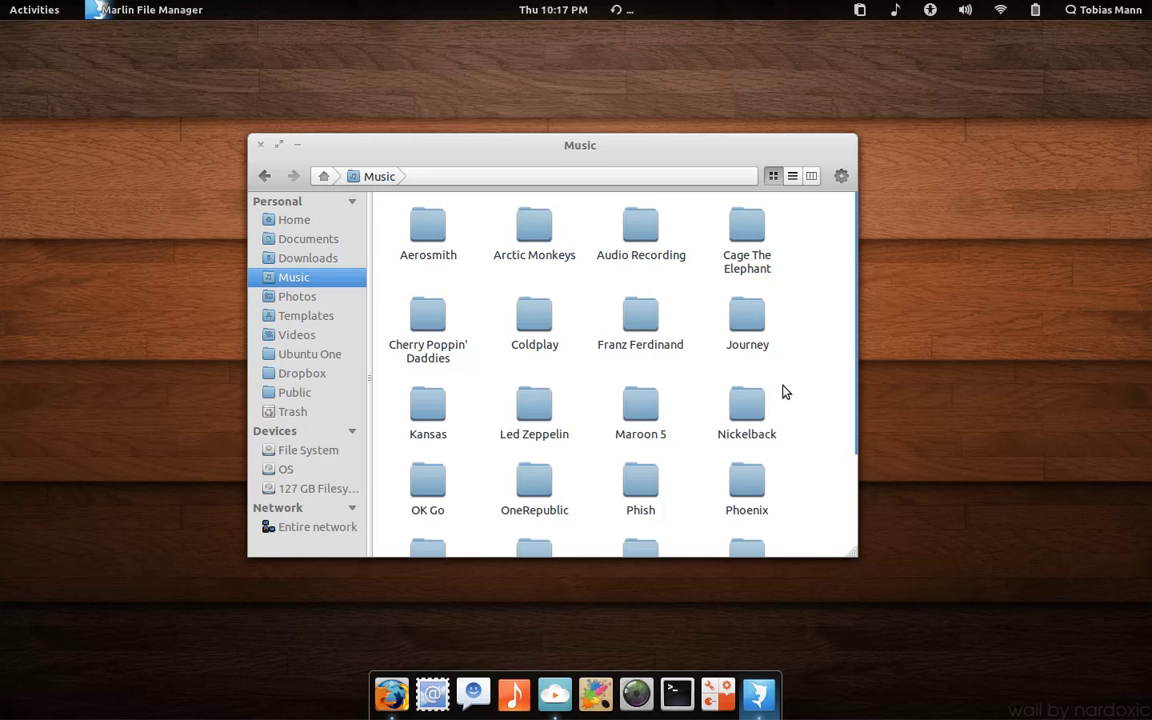
scroll(826, 382, down, 3)
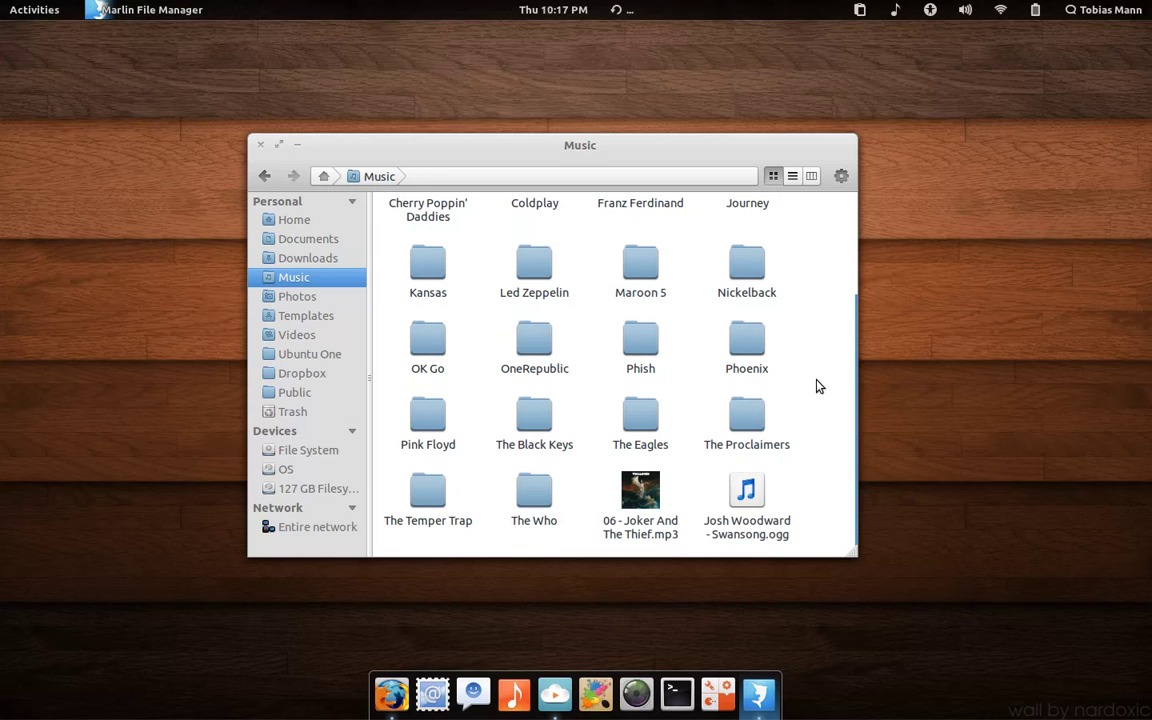
click(426, 428)
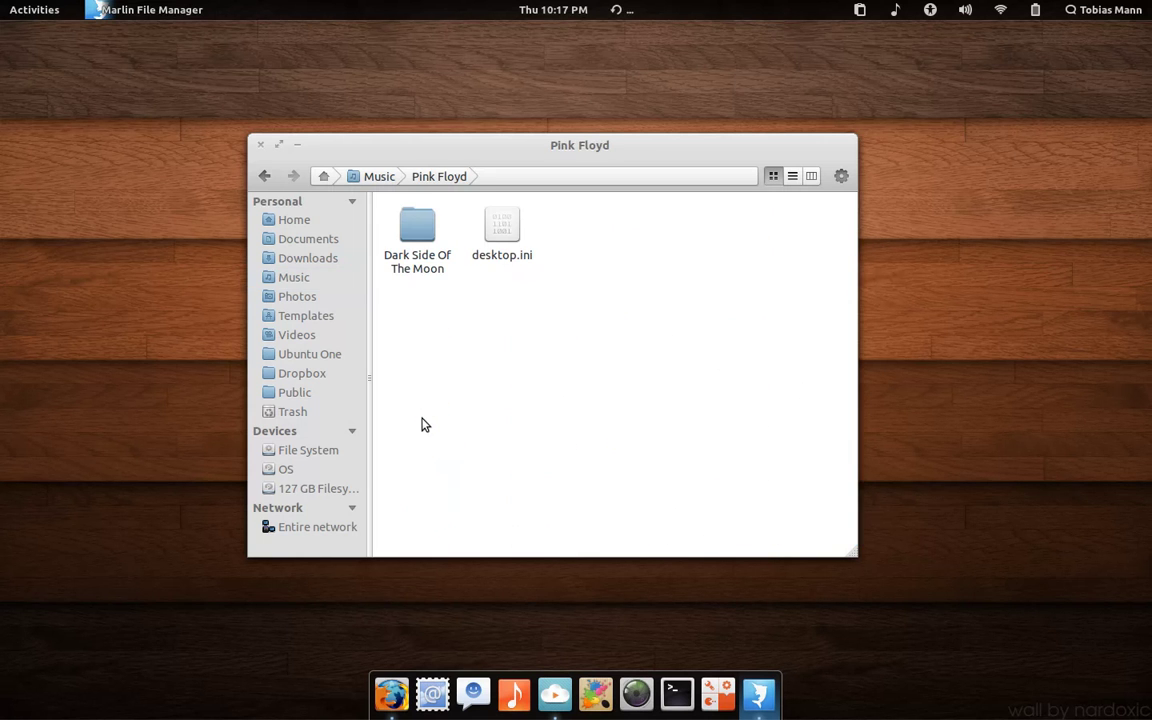
click(420, 245)
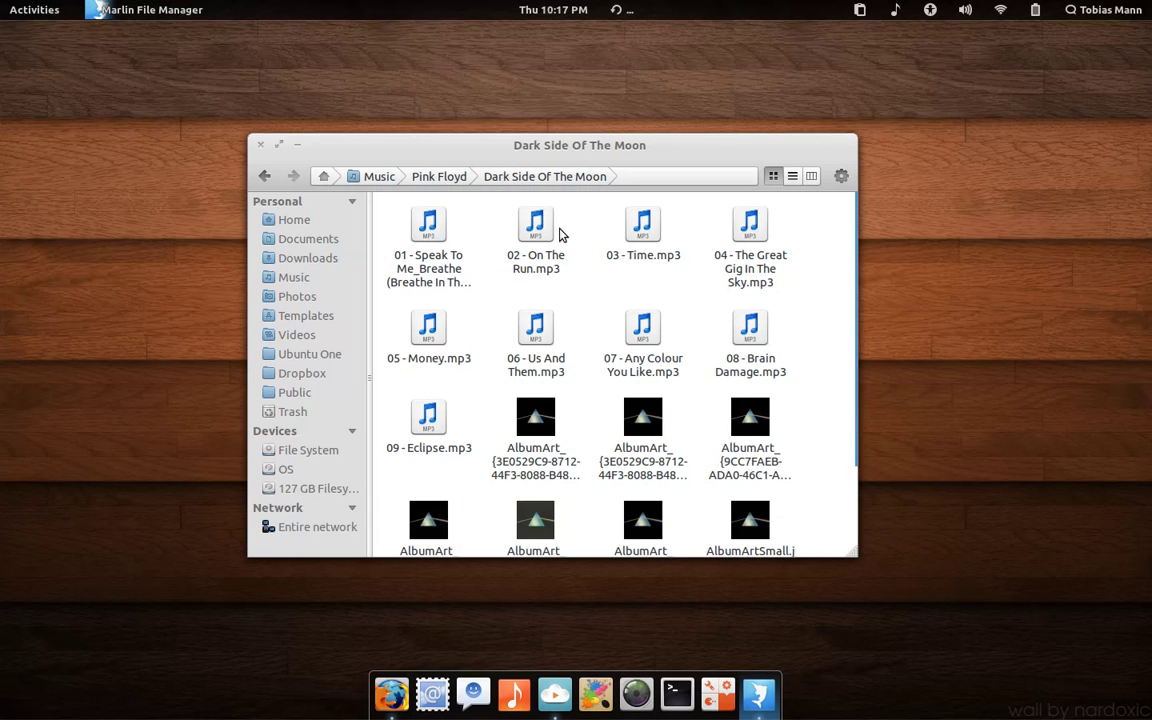
Step: Close the Marlin window and return to the Activities overview
click(262, 146)
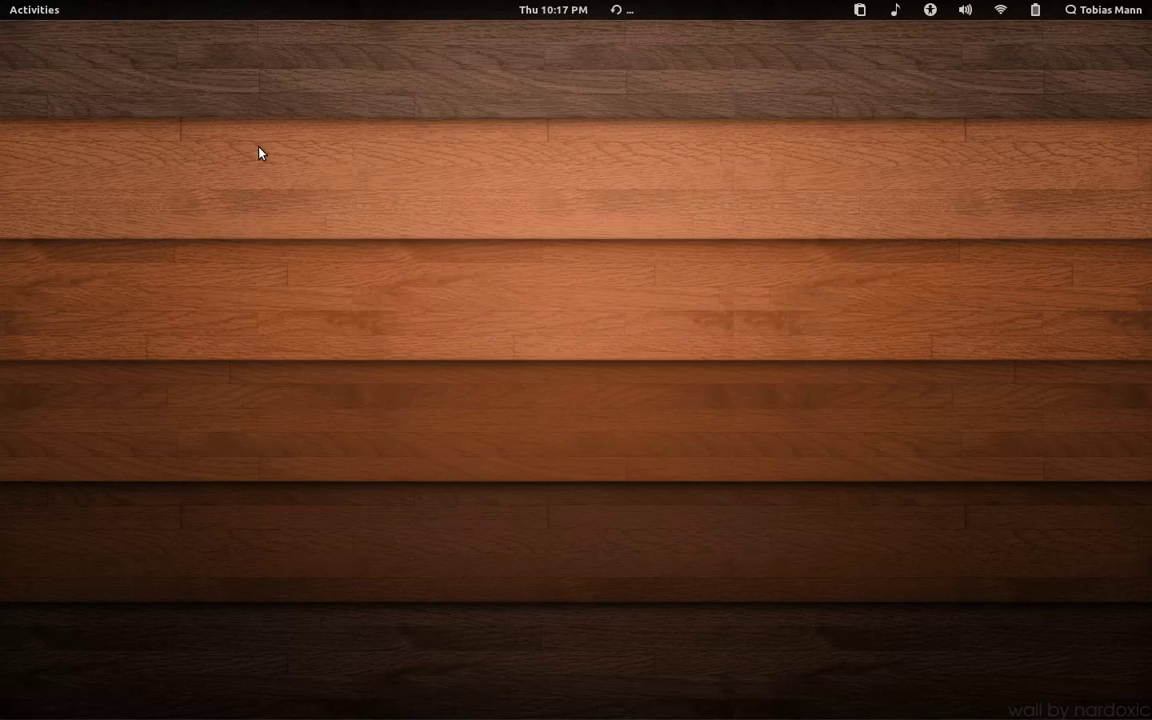
key(super)
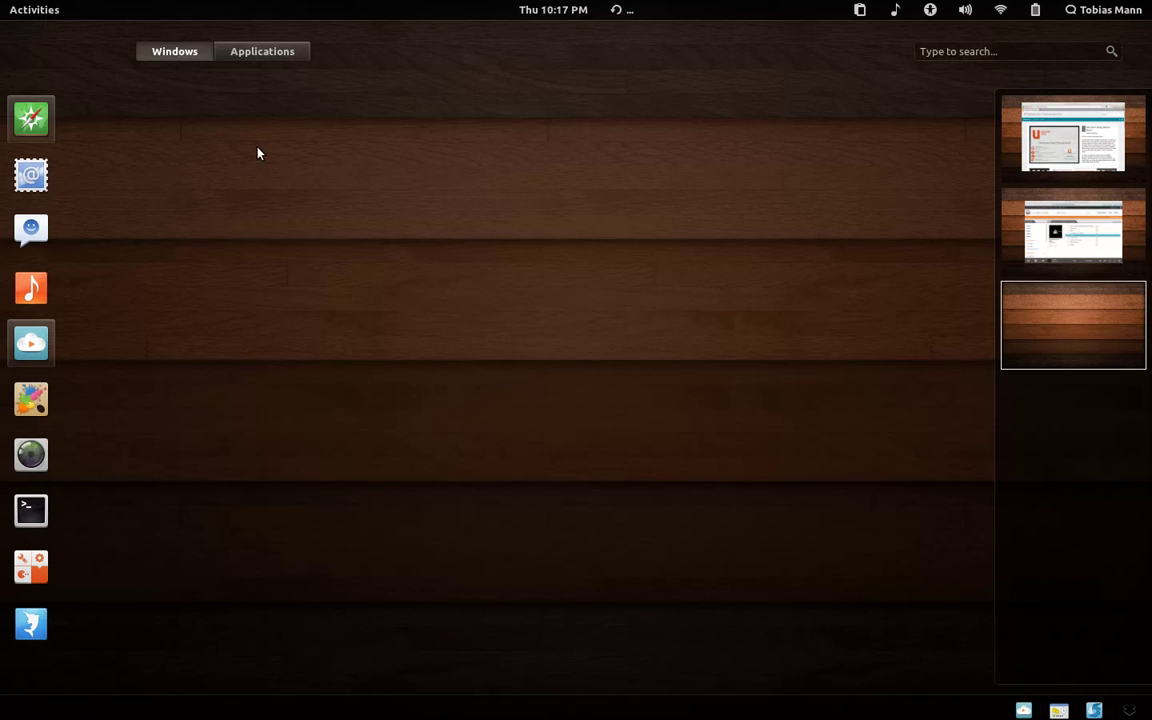
mouse_move(3, 3)
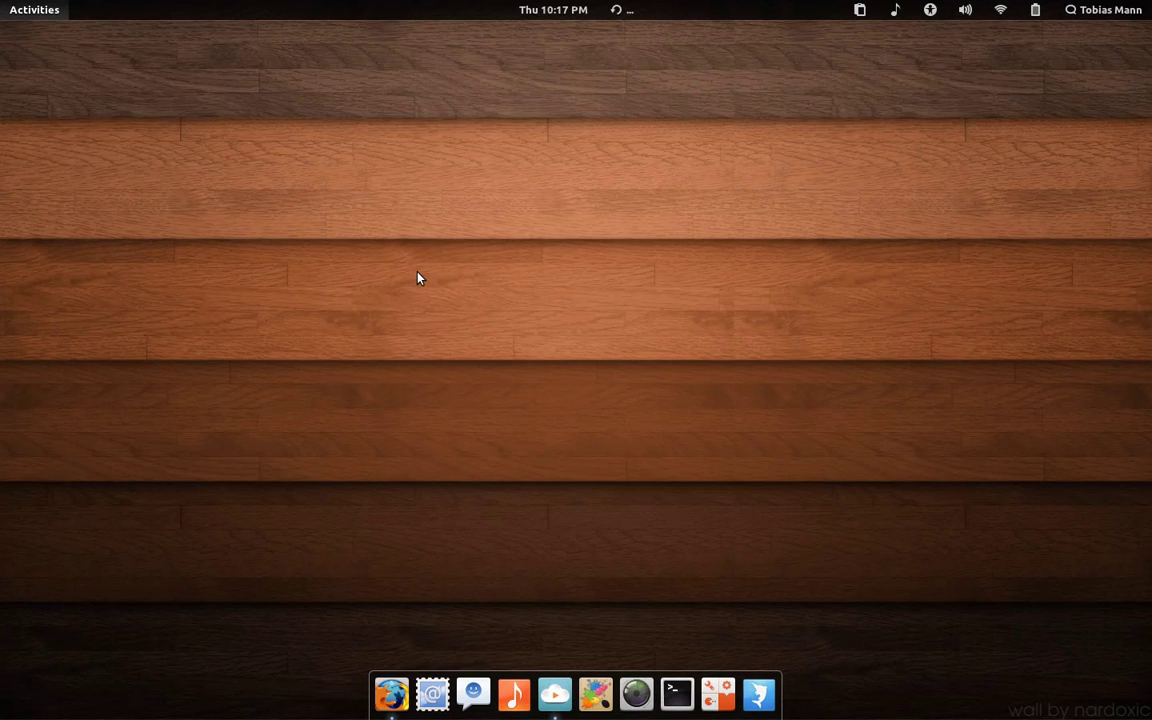